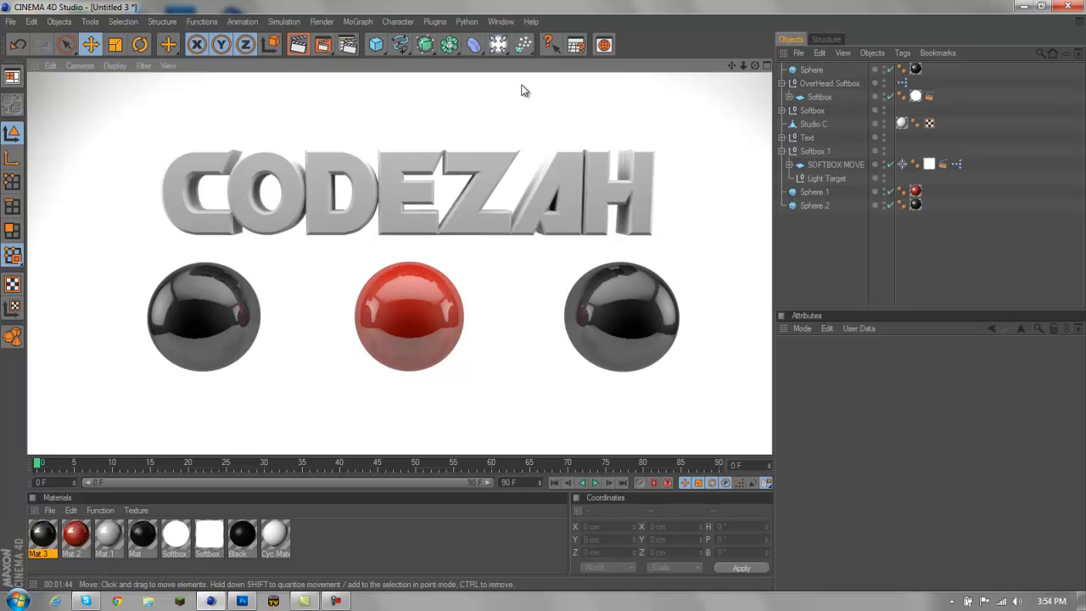
click(323, 42)
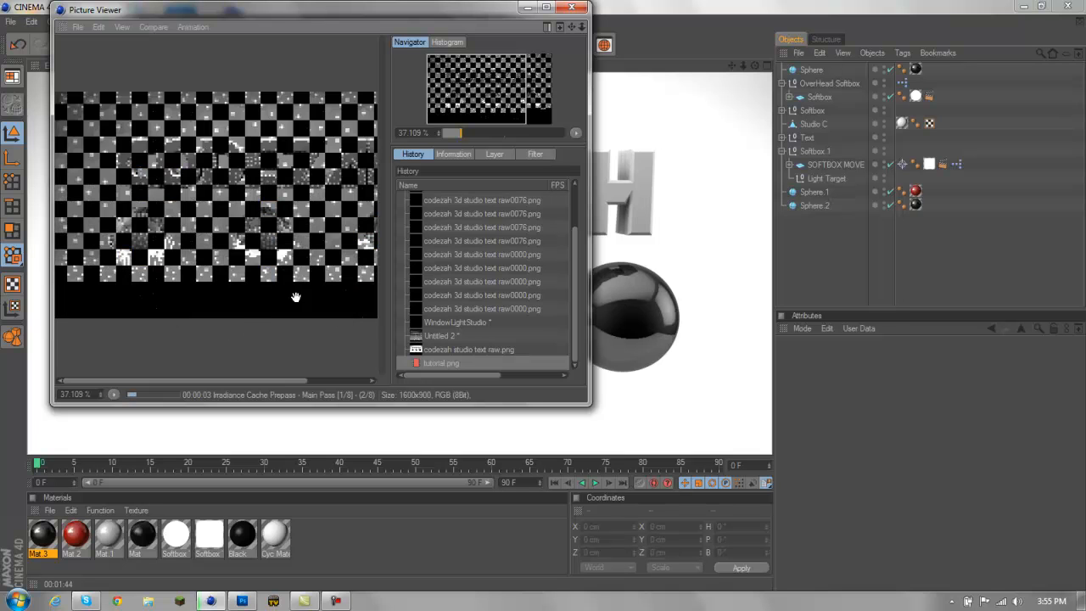
click(571, 11)
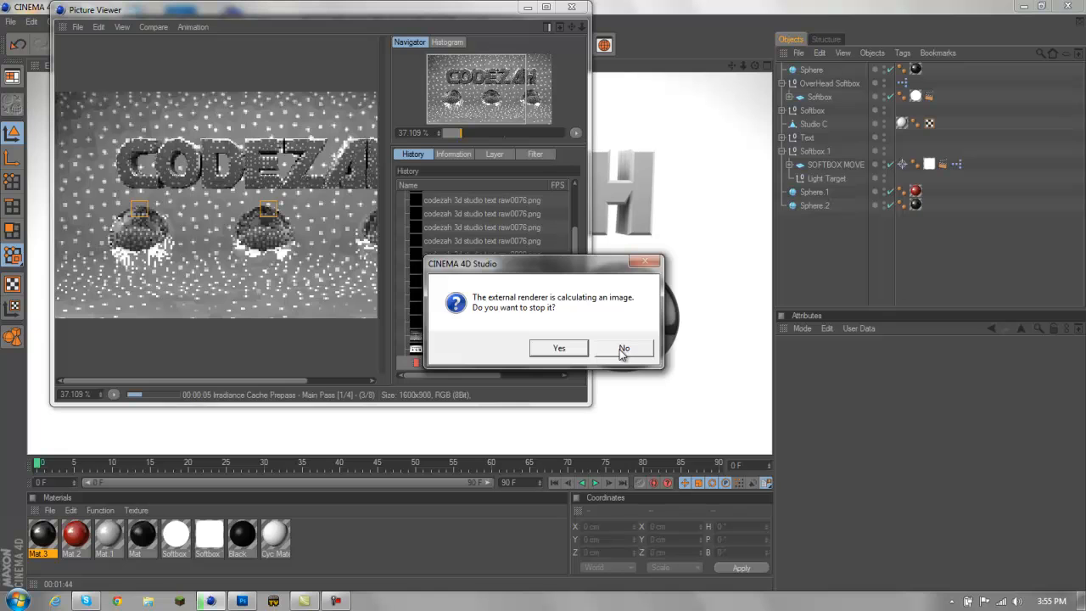
click(560, 348)
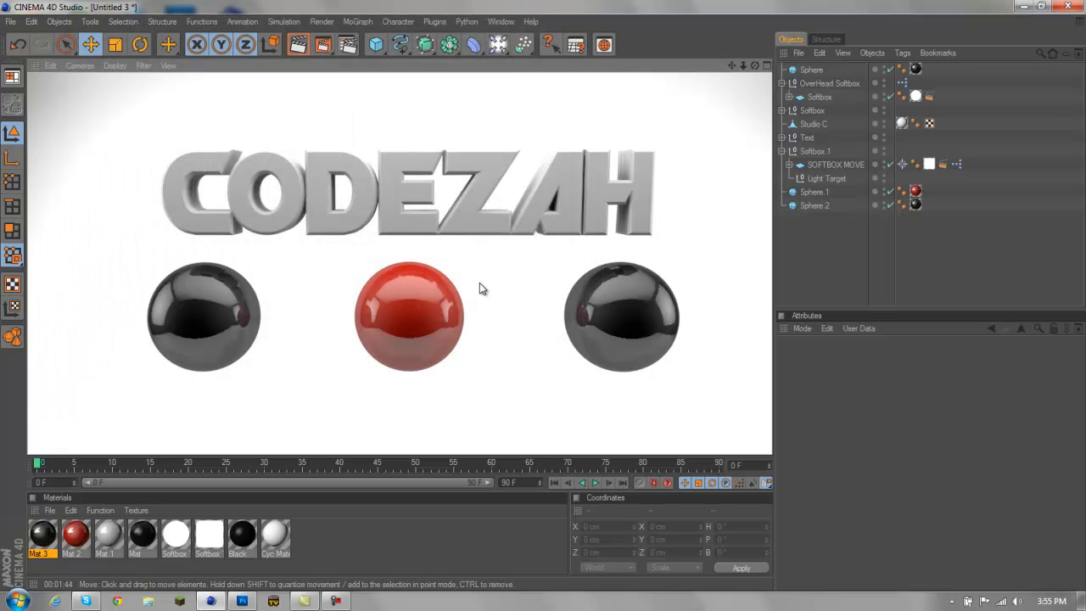
Open the Content Browser and go to the Greyscalegorilla Textures folder of the GSG_Texture_Kit preset.
click(603, 45)
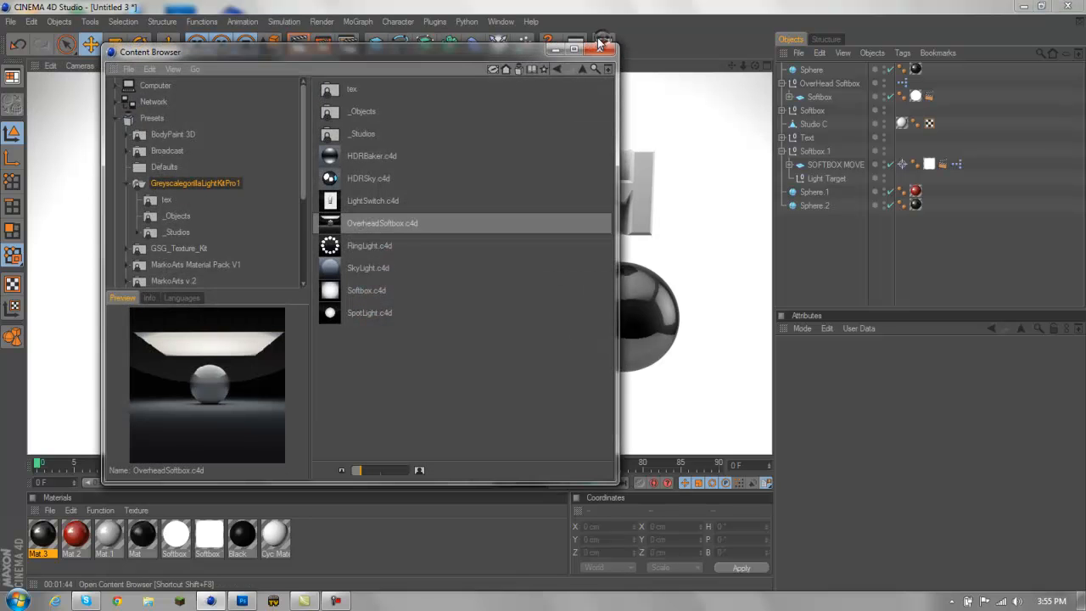
click(176, 167)
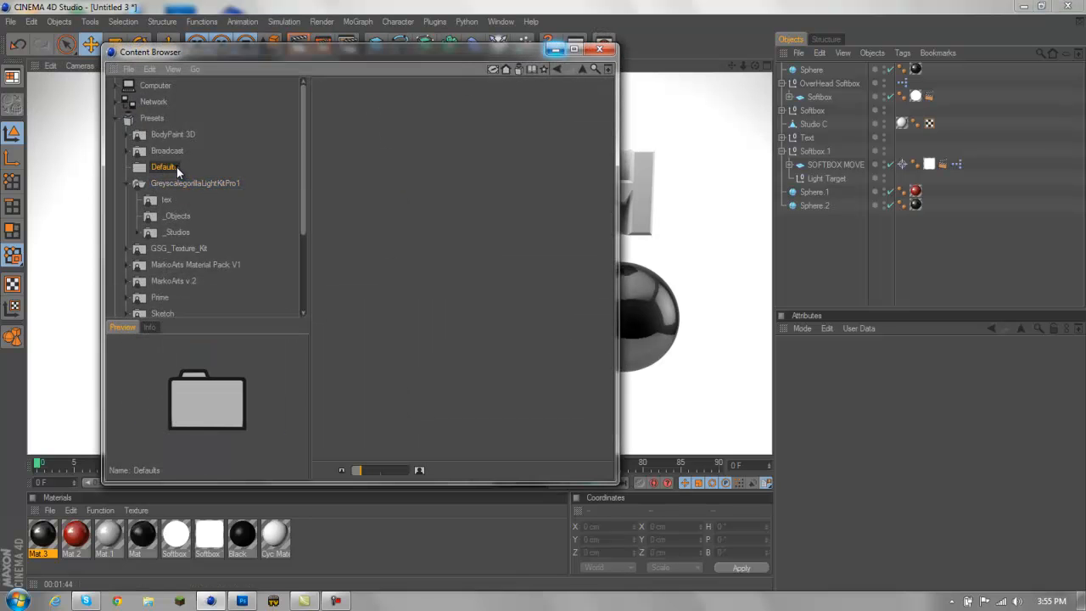
click(180, 248)
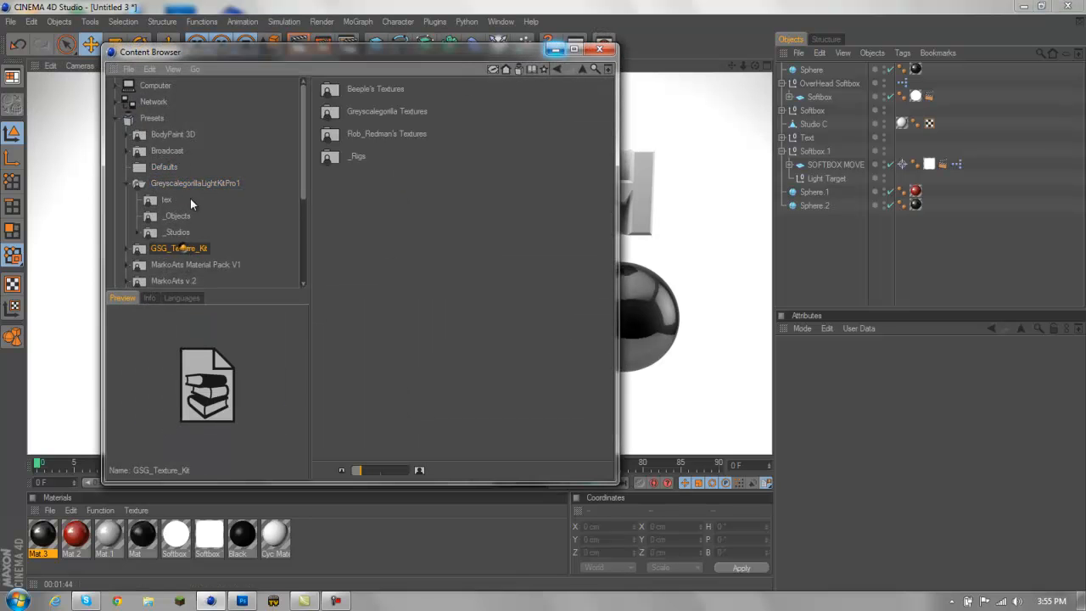
double_click(381, 113)
Load the Soft Orange and Soft Blue materials into the scene and close the Content Browser.
scroll(377, 161, down, 3)
scroll(373, 193, down, 5)
scroll(372, 198, up, 6)
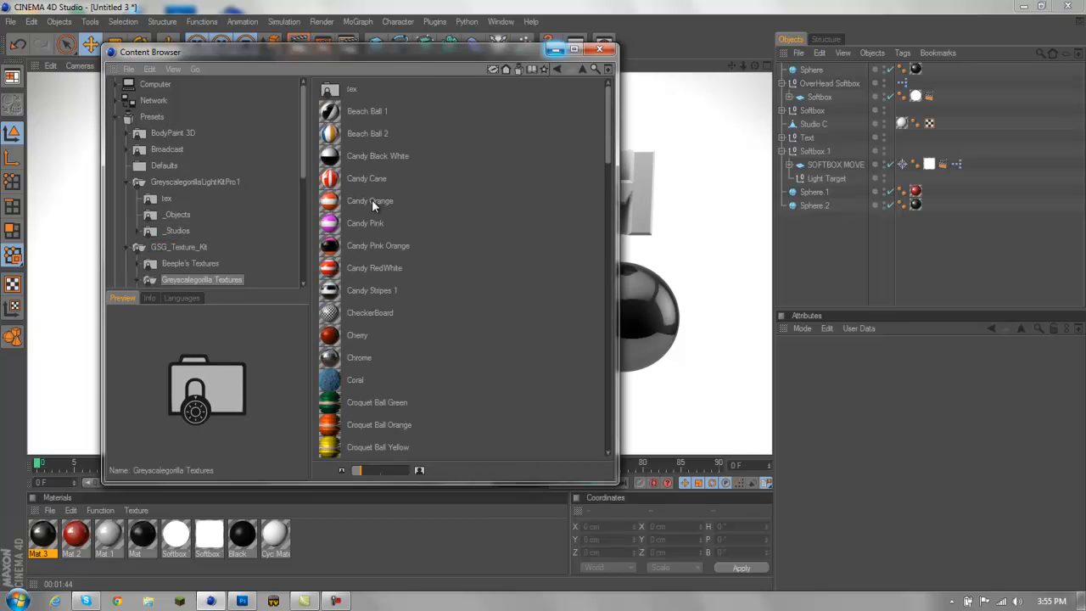
scroll(371, 200, down, 10)
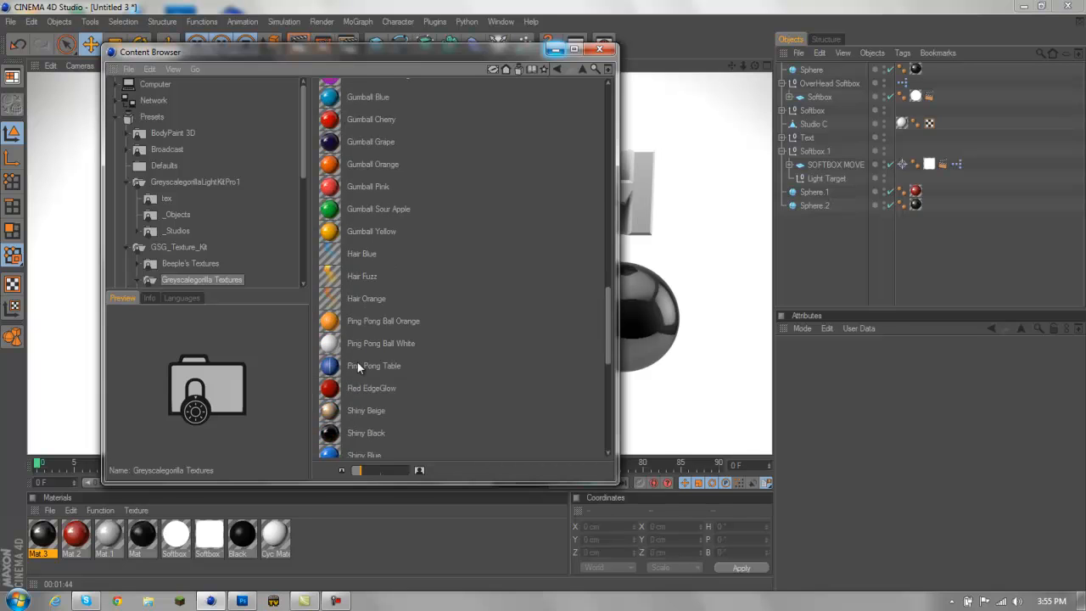
scroll(357, 363, up, 4)
scroll(357, 361, down, 8)
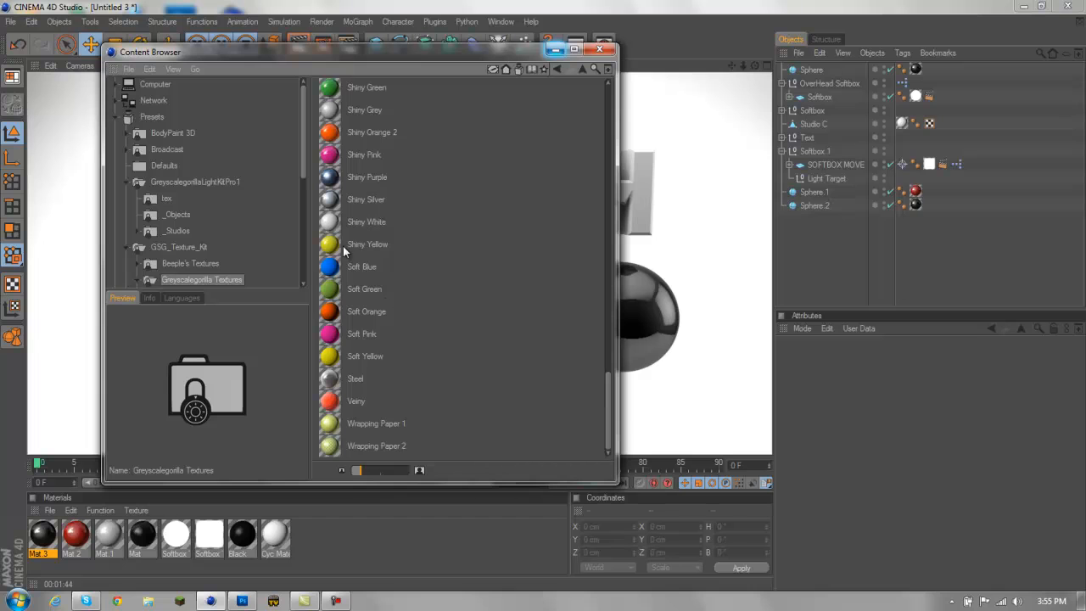
double_click(363, 314)
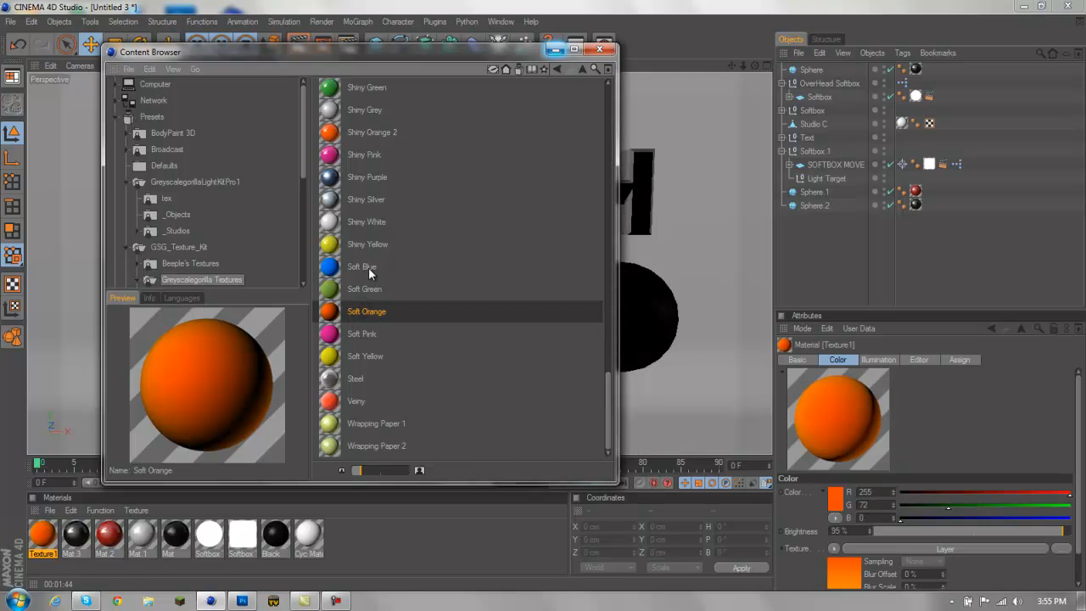
double_click(370, 270)
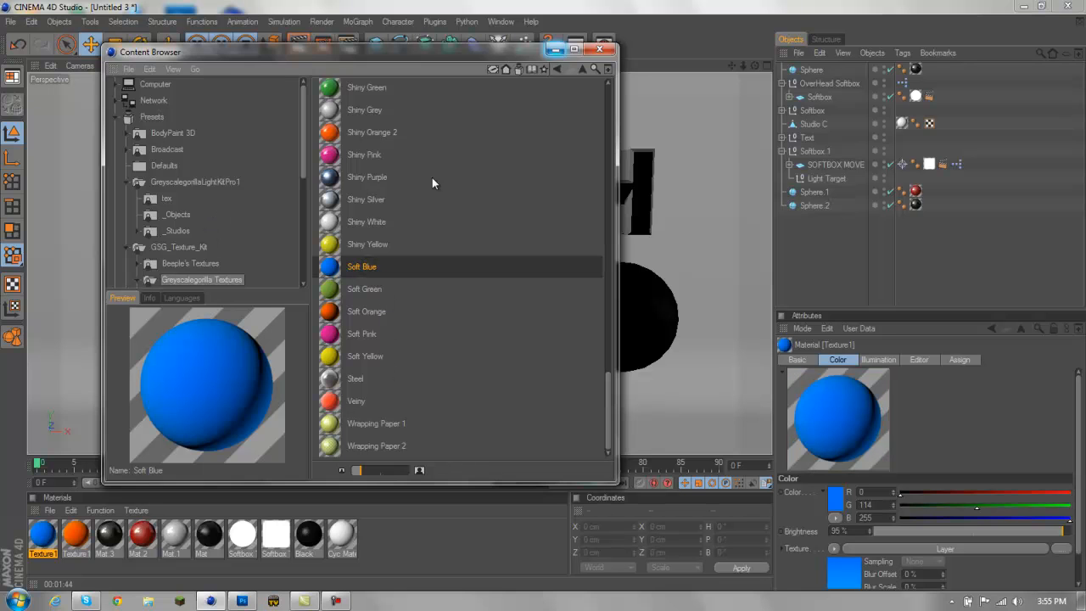
click(599, 49)
Apply the orange material to the two outer spheres and the blue material to the middle sphere.
drag(67, 552, 158, 357)
drag(263, 383, 397, 295)
drag(77, 553, 644, 298)
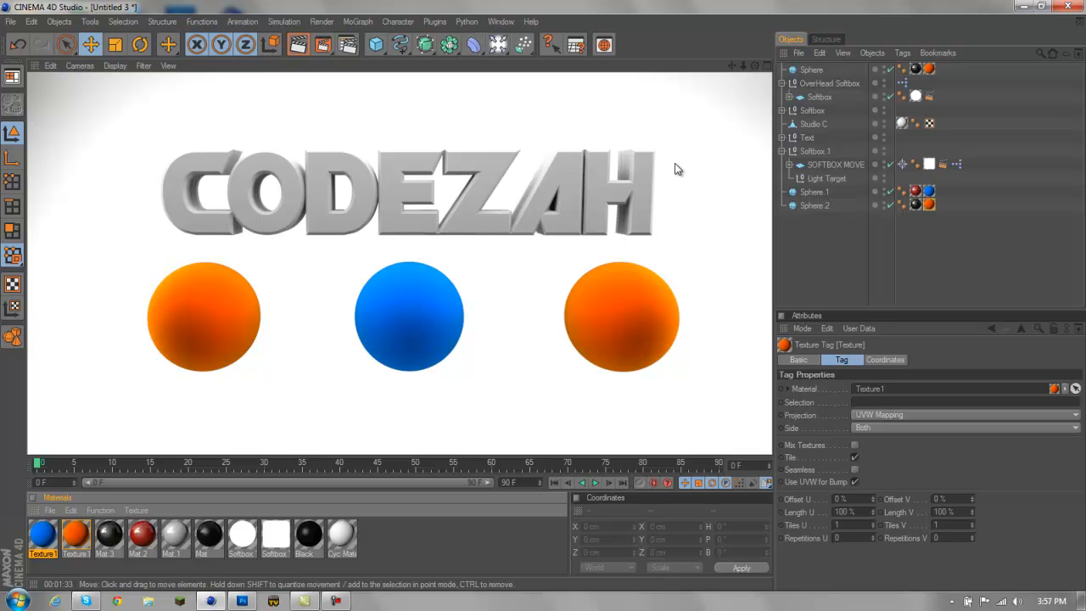
scroll(675, 164, down, 8)
scroll(371, 115, down, 5)
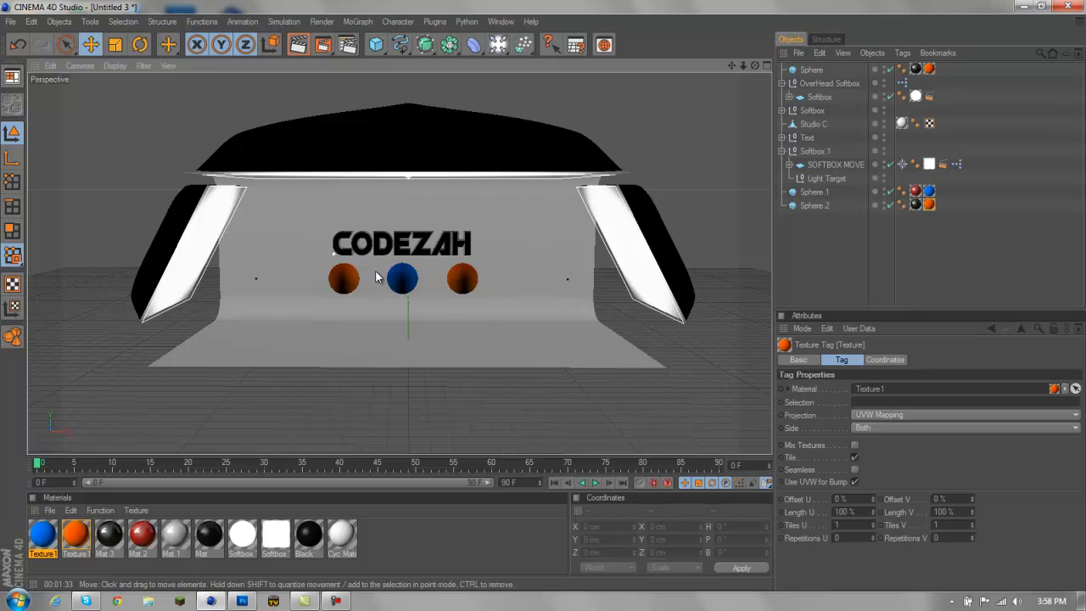
scroll(376, 280, up, 2)
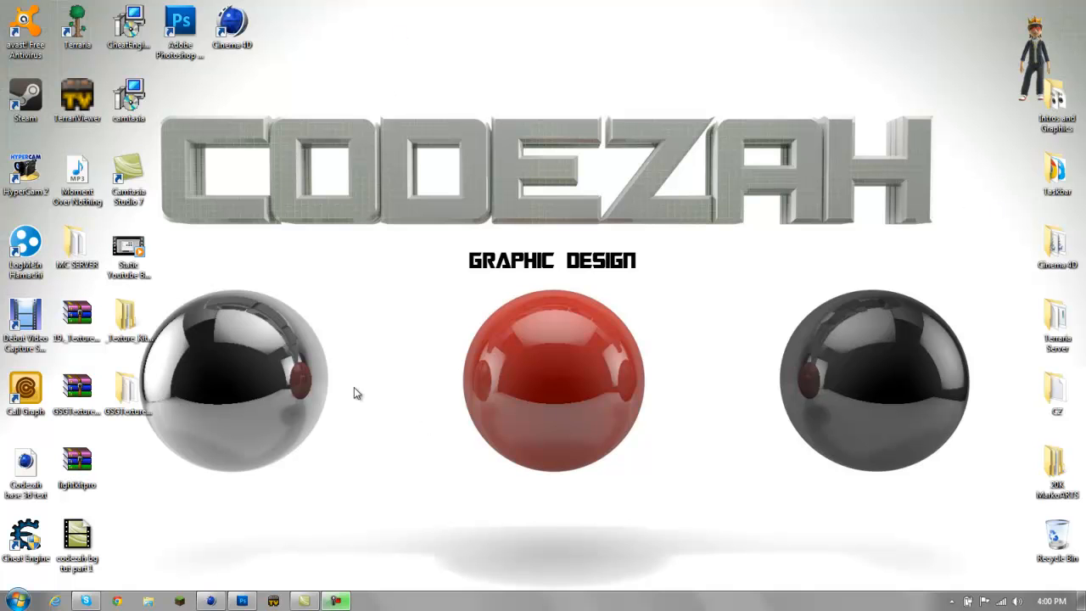
Switch to Photoshop and open the image "codezah studio text raw" from the Intros and Graphics folder.
click(243, 601)
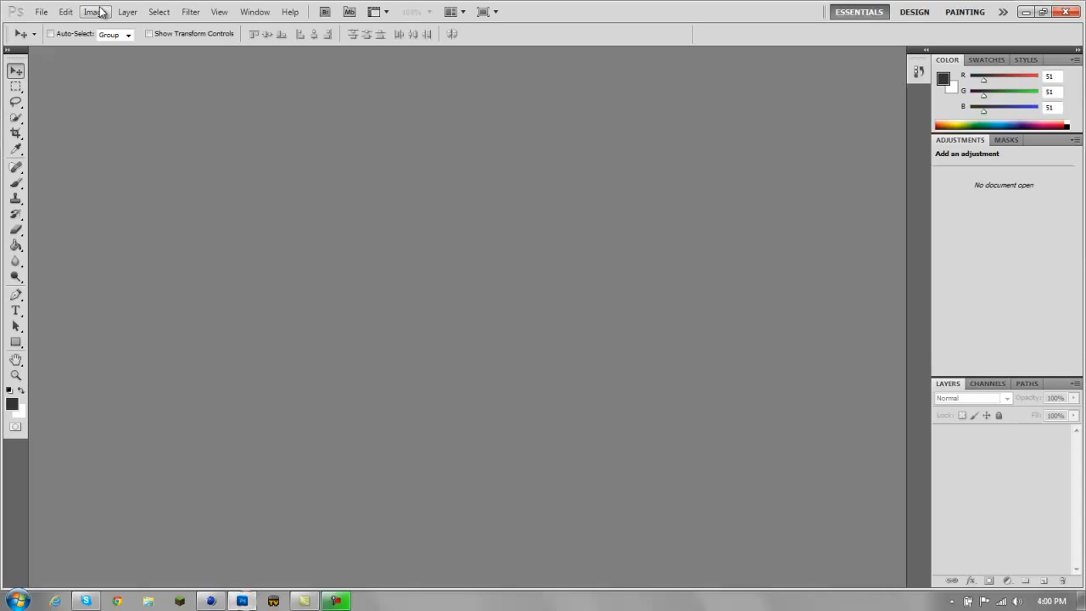
click(51, 12)
click(51, 39)
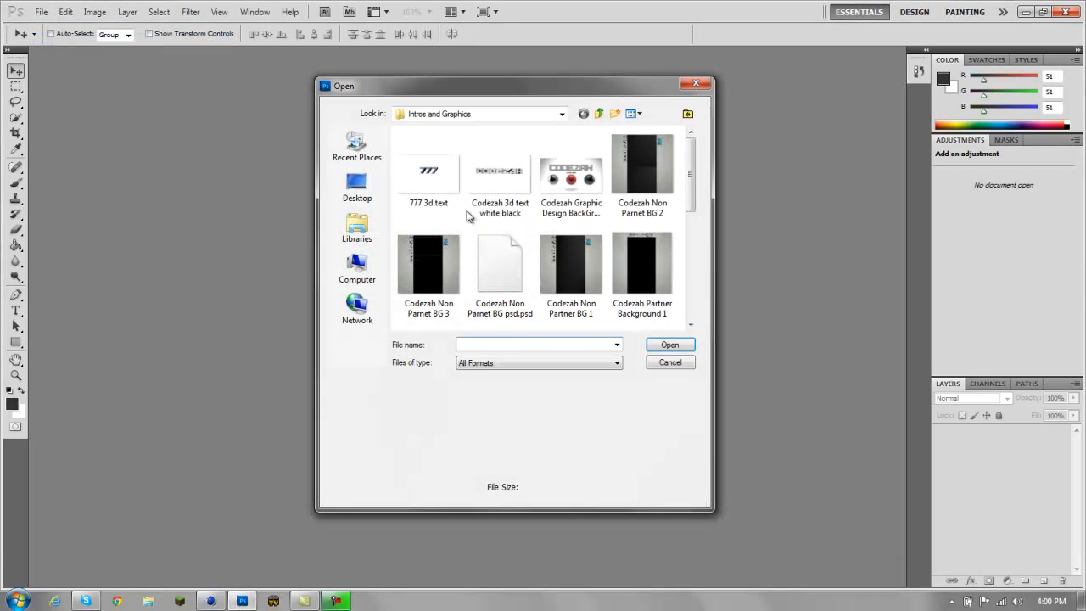
click(562, 196)
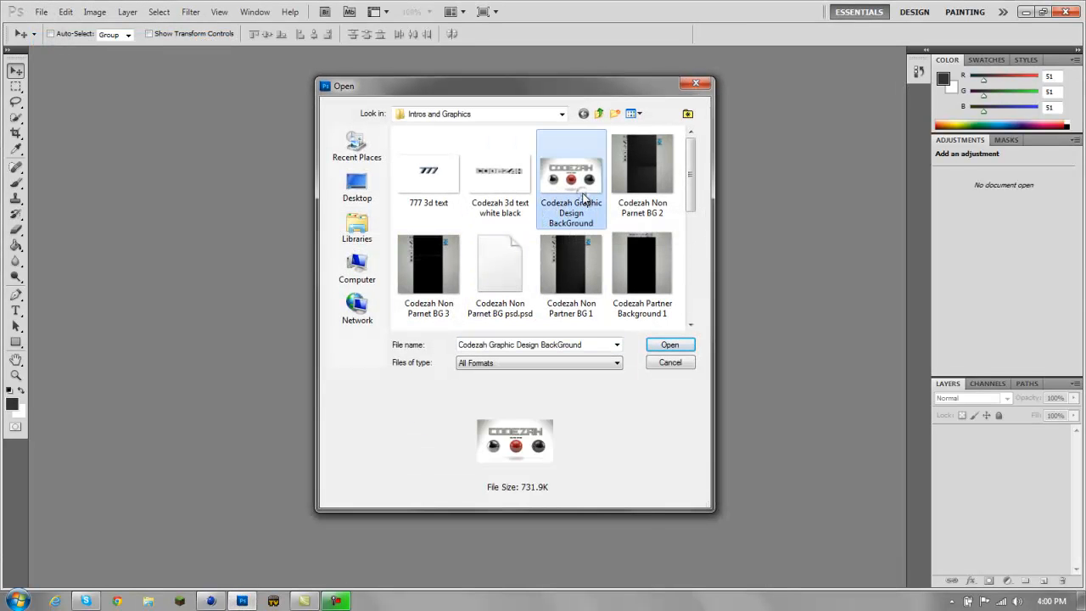
click(526, 199)
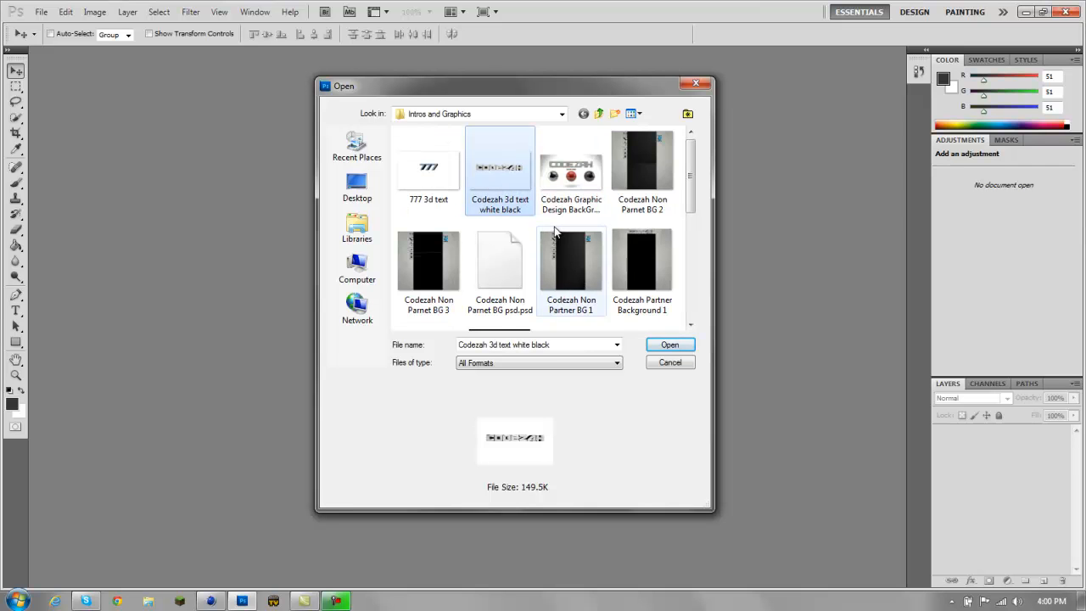
scroll(503, 251, down, 2)
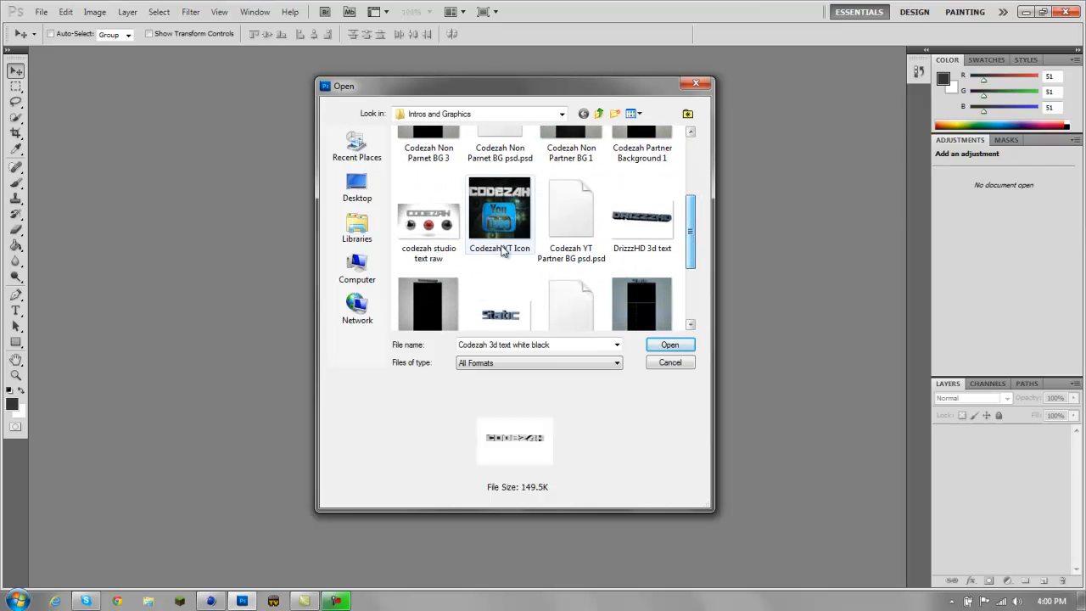
click(428, 222)
click(670, 345)
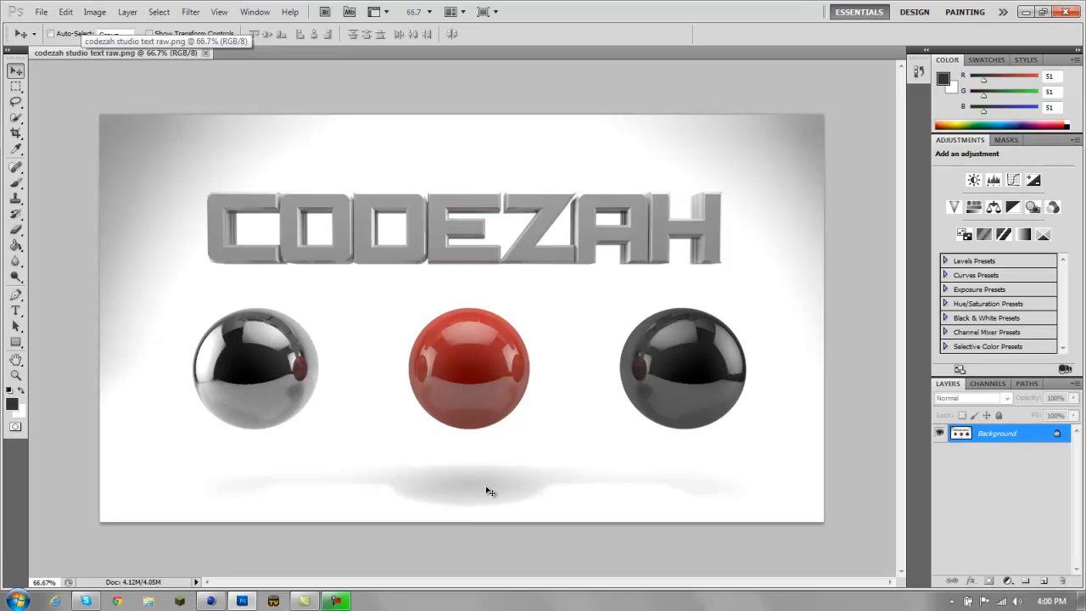
Open the Floor image from the Predator By Me folder inside 20K MarkoARTS on the Desktop.
click(41, 12)
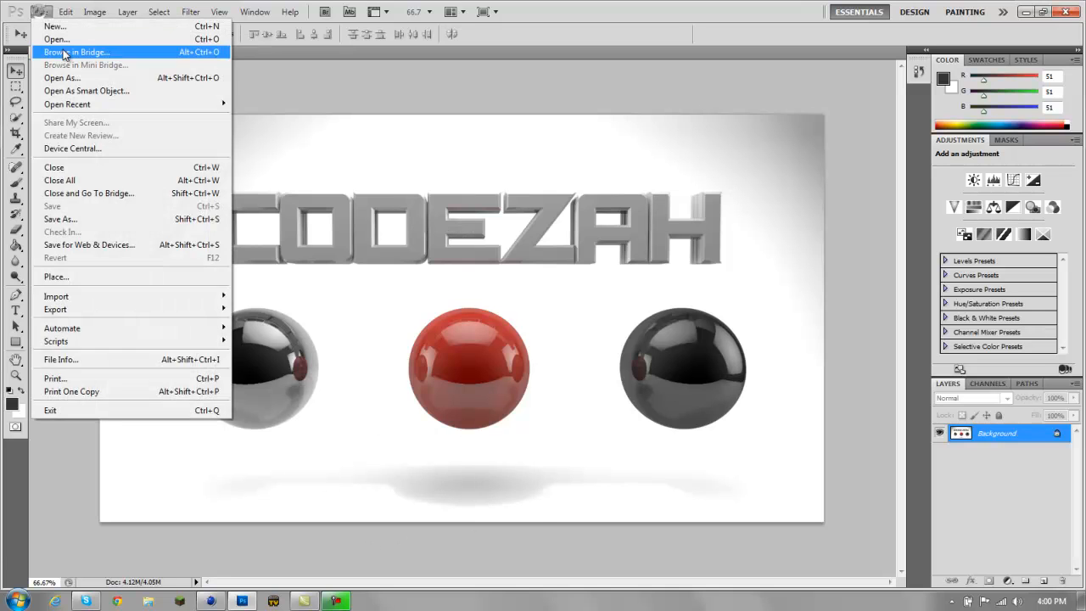
click(363, 88)
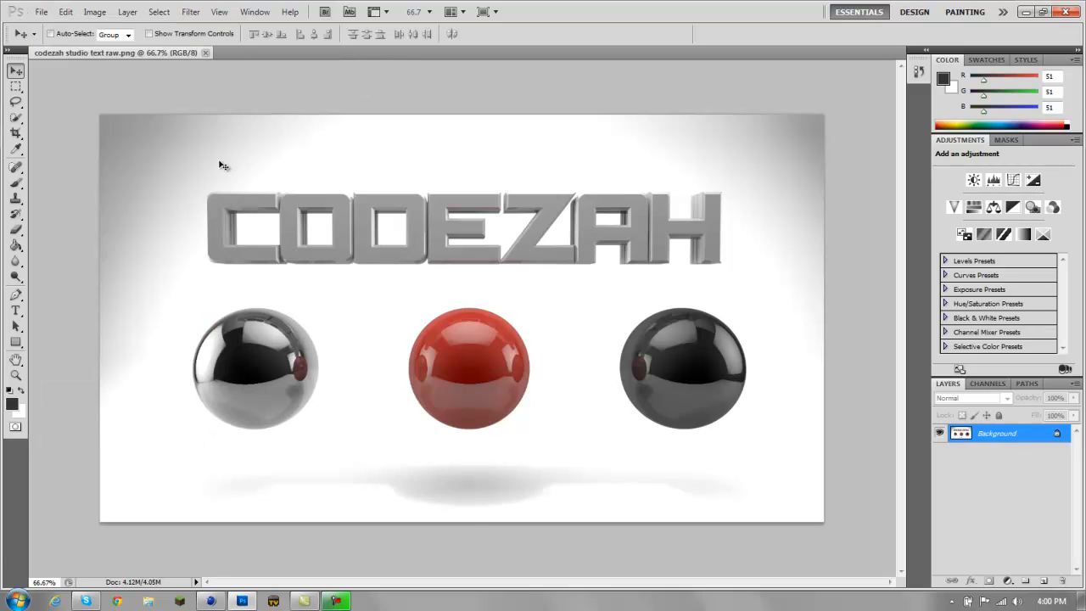
click(40, 12)
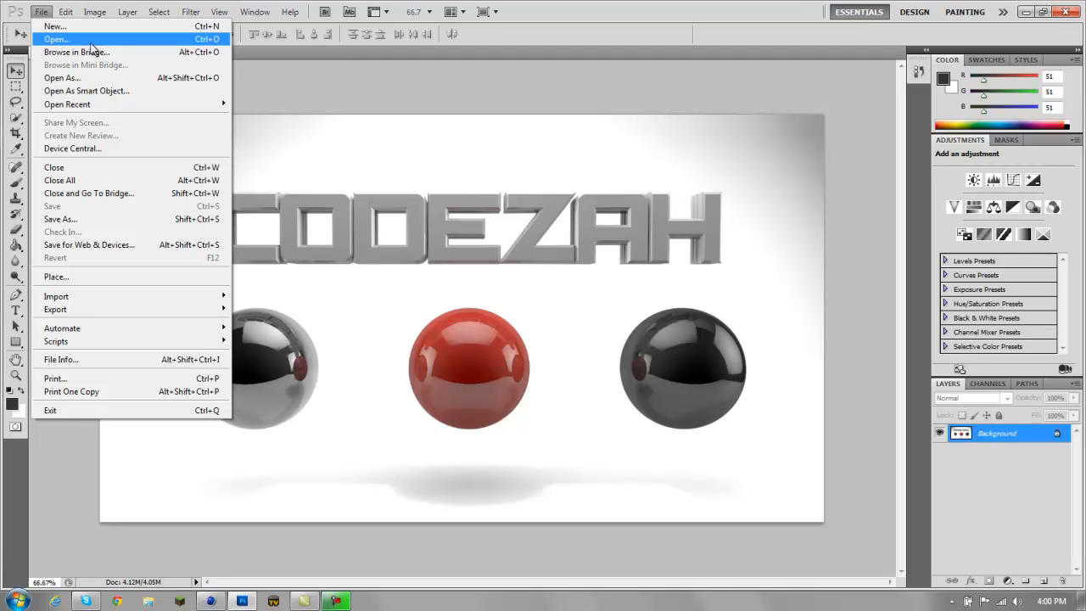
click(91, 41)
click(360, 201)
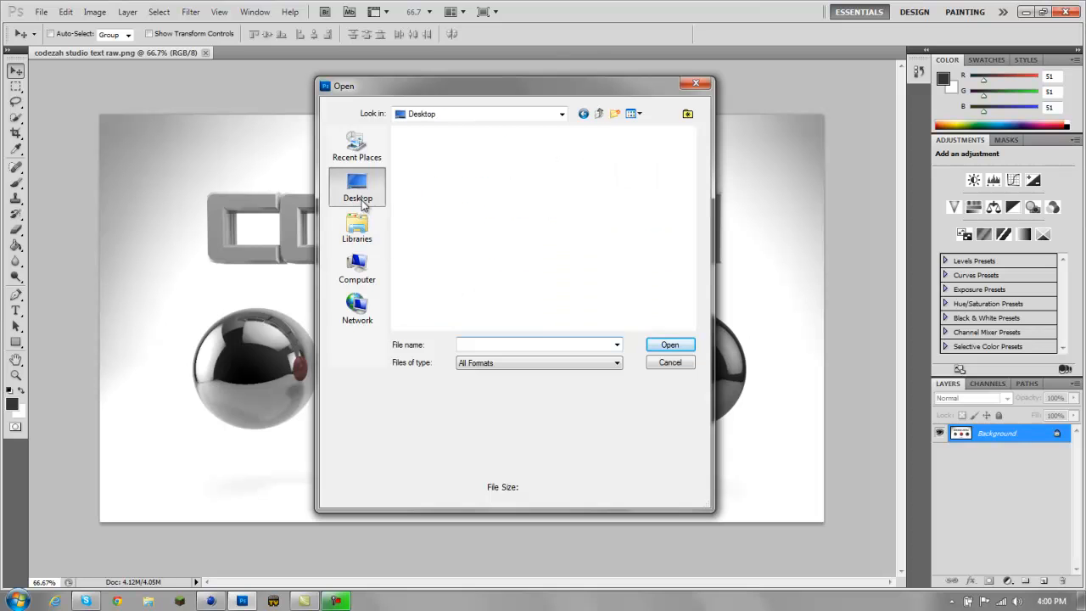
double_click(469, 174)
scroll(456, 220, down, 1)
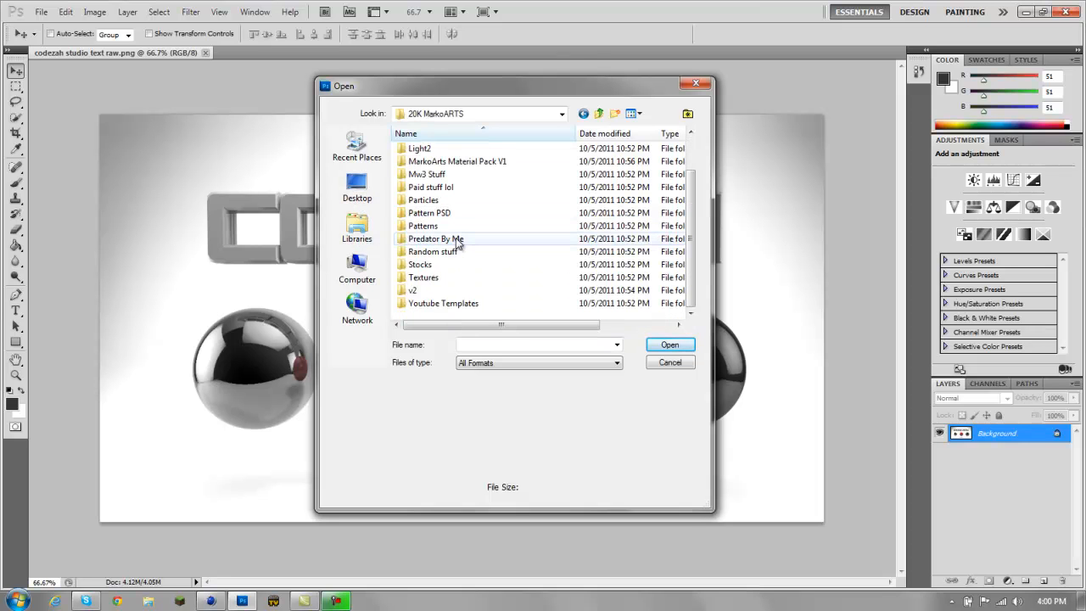
double_click(456, 240)
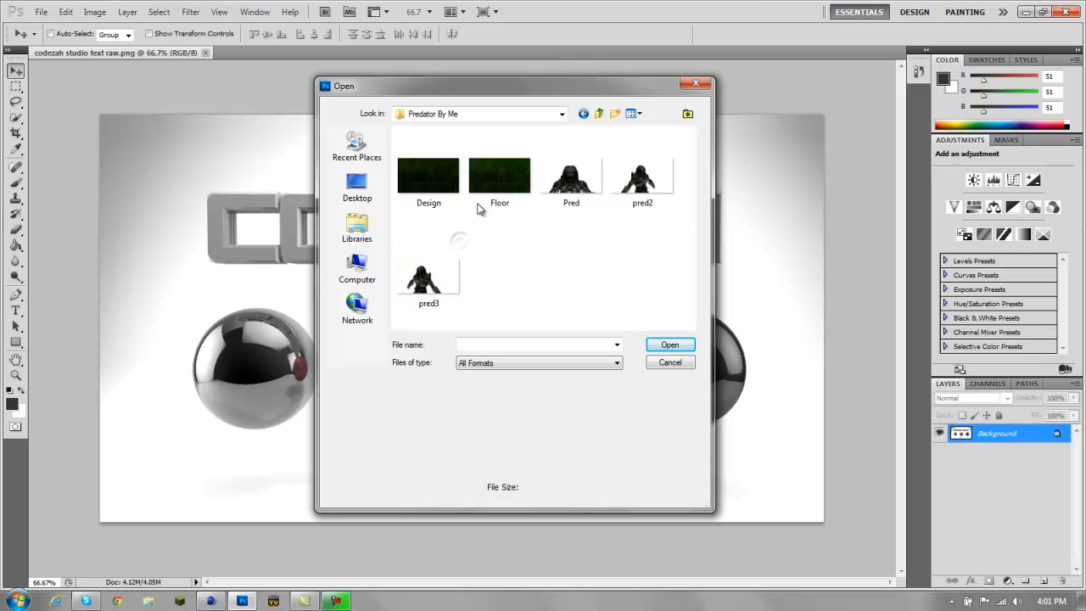
click(500, 178)
click(666, 345)
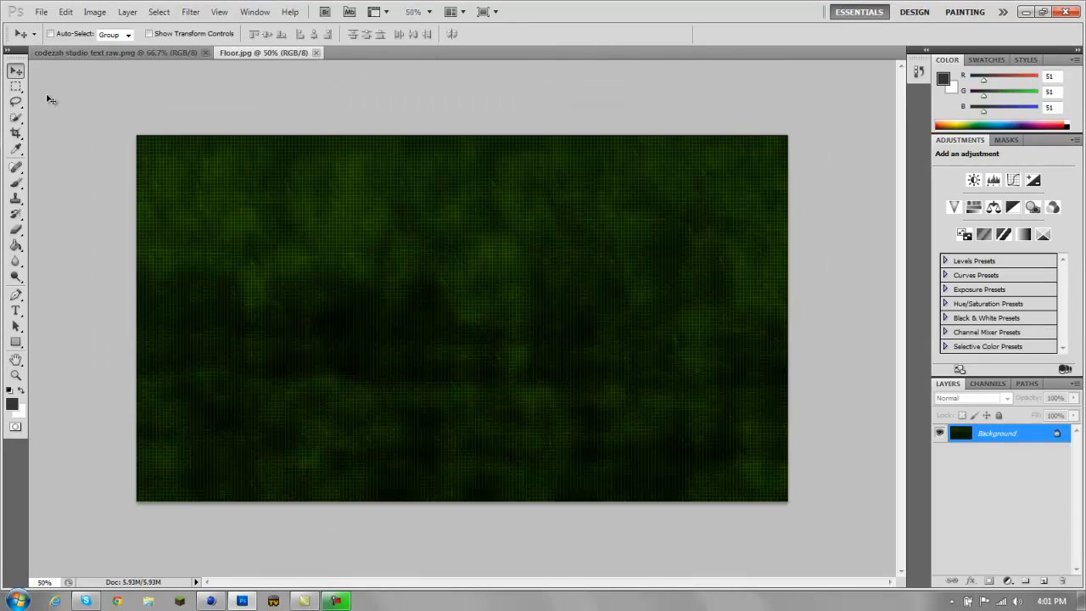
Copy the Floor texture into the studio text image so it covers the CODEZAH text, and set its blend mode to Screen.
click(146, 54)
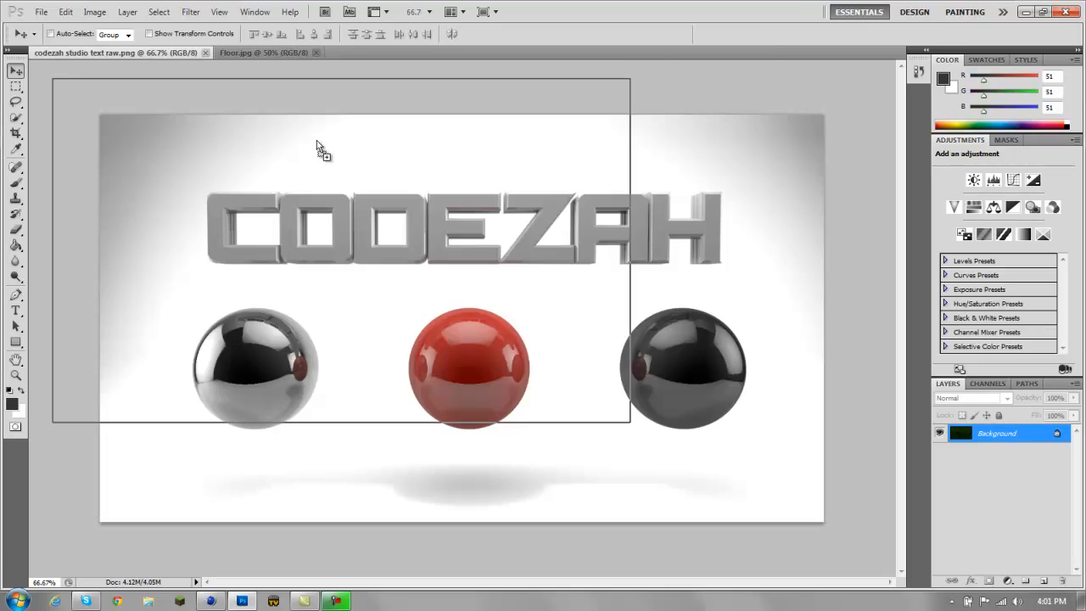
drag(464, 225, 415, 182)
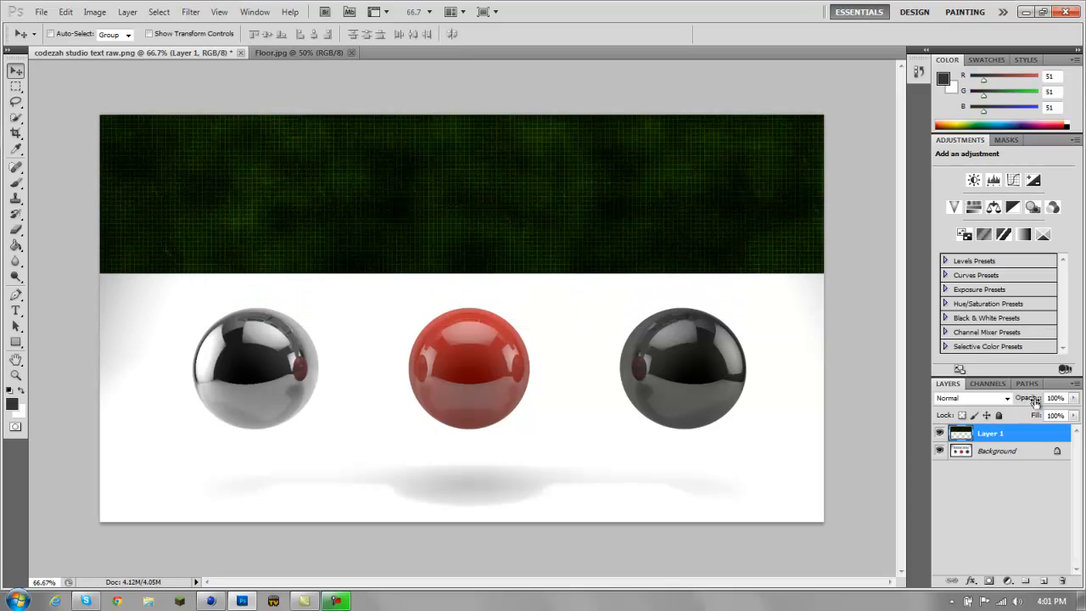
click(988, 397)
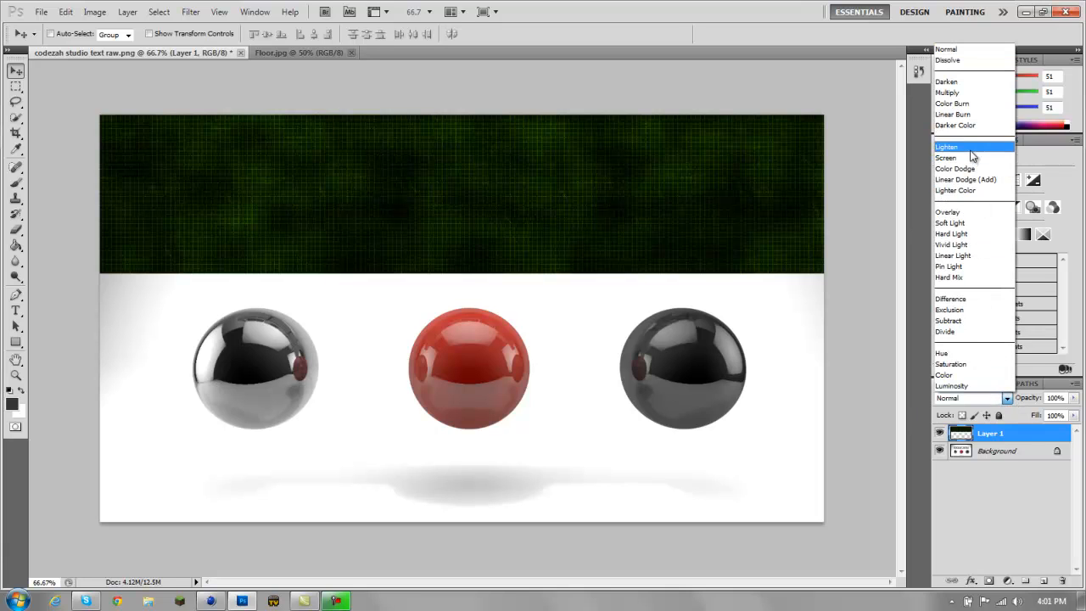
click(972, 158)
key(Down)
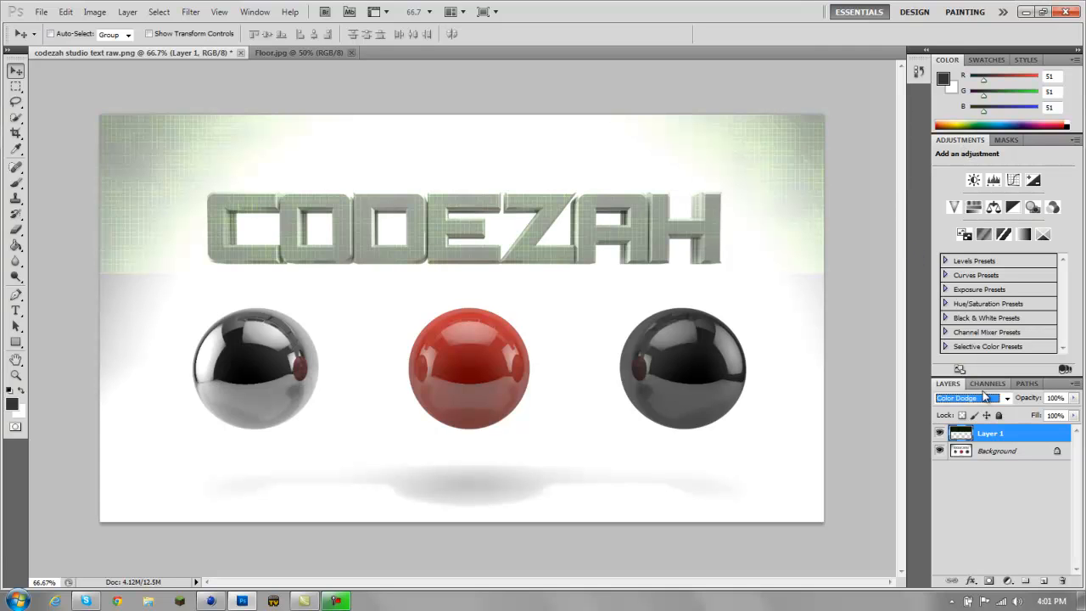
key(Up)
key(Up)
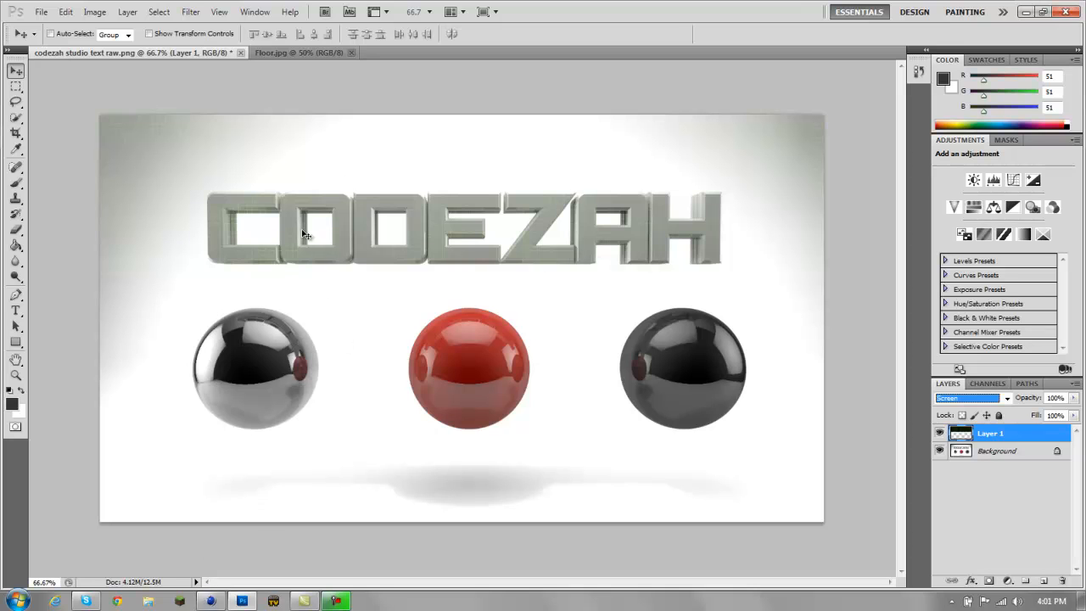
click(1024, 498)
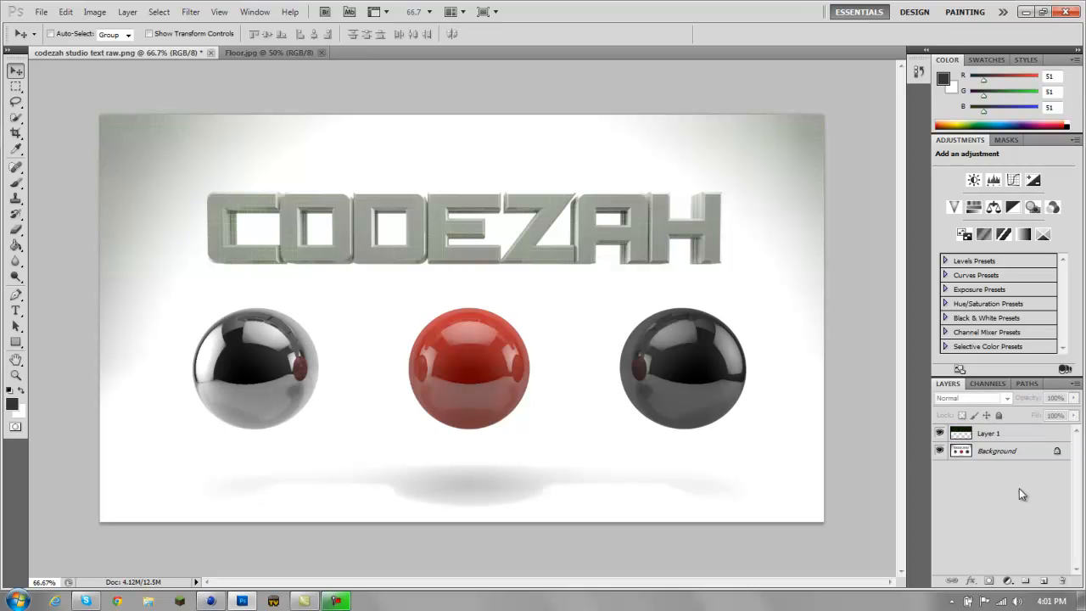
Try a dark gray Color Overlay on the Floor texture layer, Layer 1.
click(1018, 434)
double_click(1018, 434)
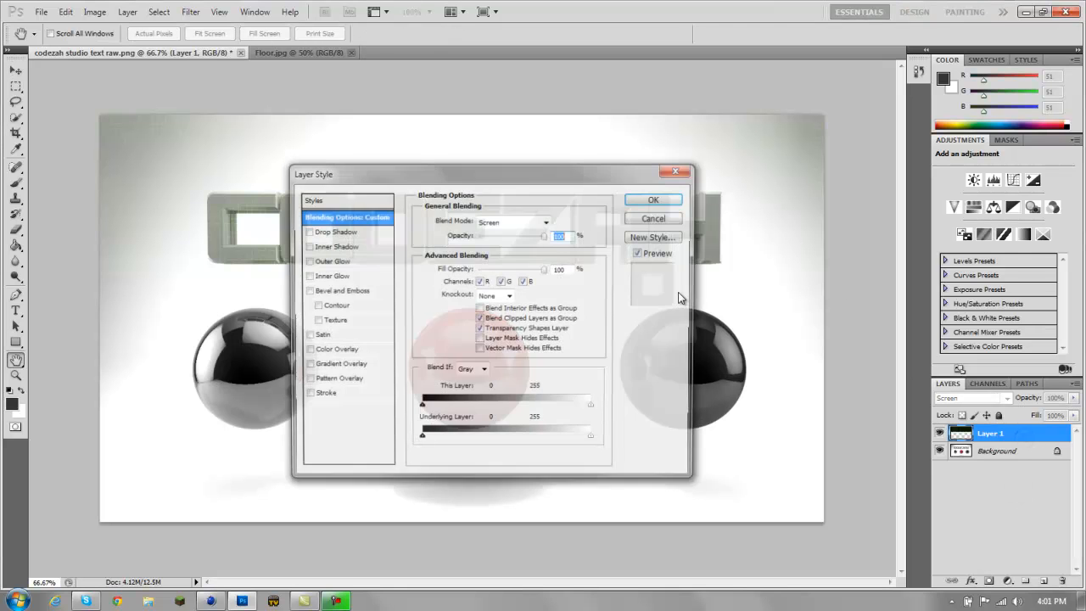
click(348, 351)
click(557, 222)
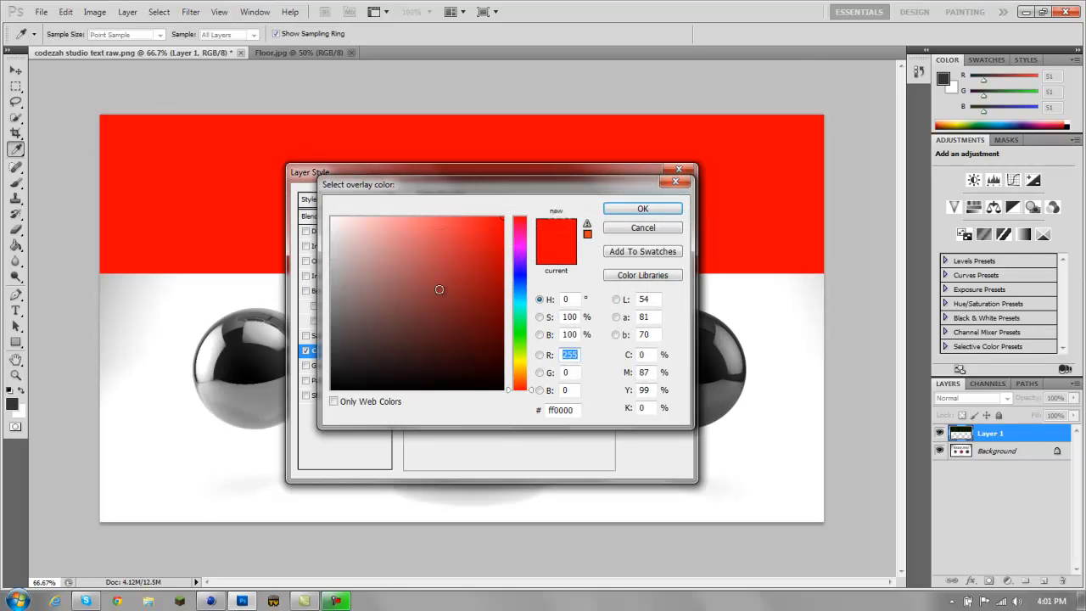
drag(185, 473, 303, 355)
click(635, 212)
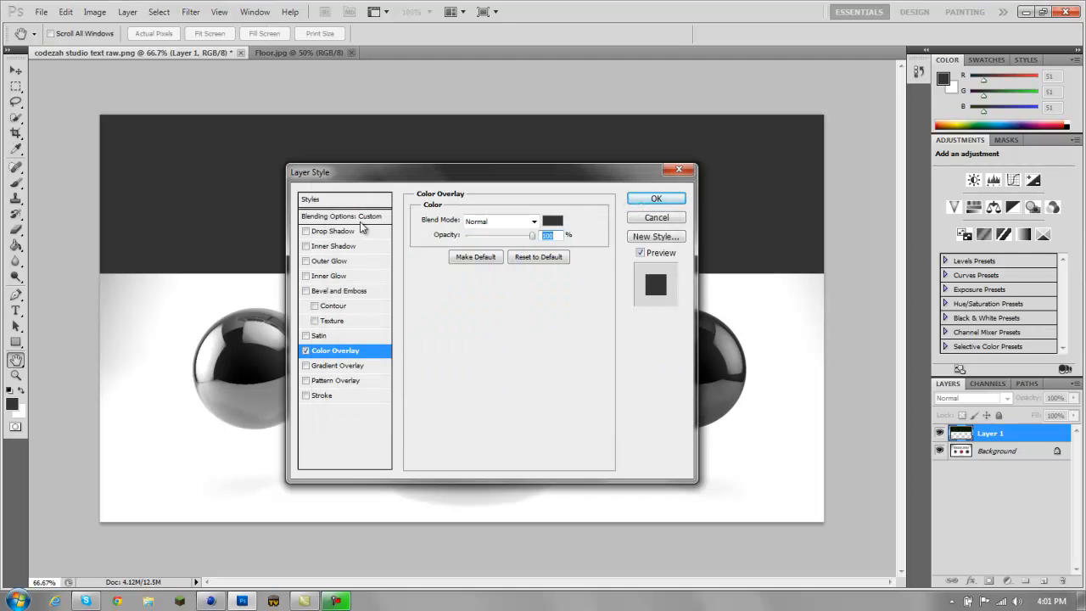
Try lowering the opacity of Layer 1 to 24% in its blending options, and cancel the layer style changes.
click(361, 217)
drag(515, 235, 272, 241)
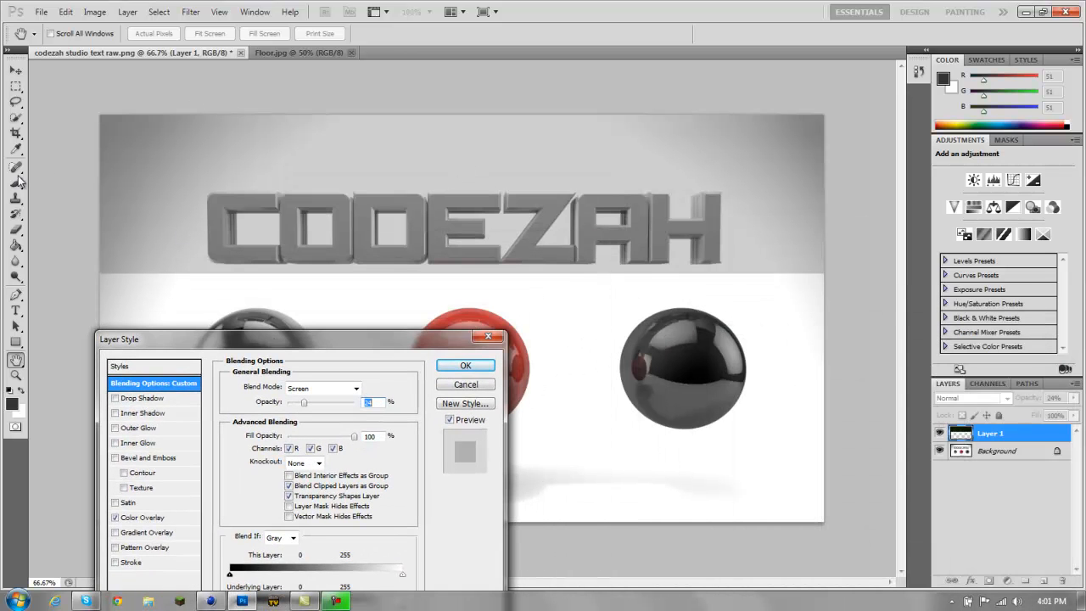
drag(377, 340, 518, 233)
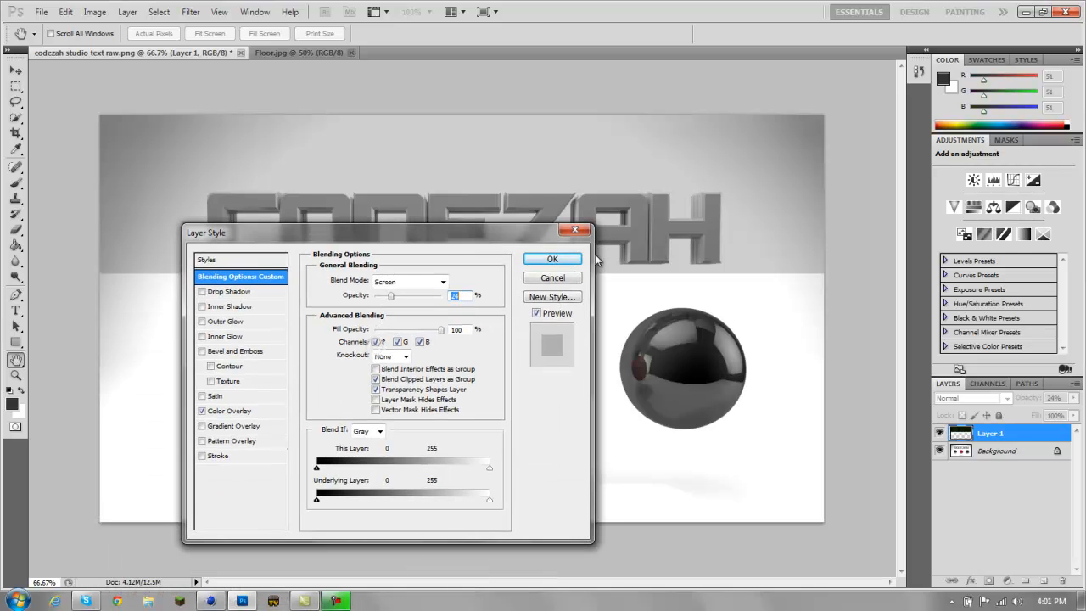
click(556, 280)
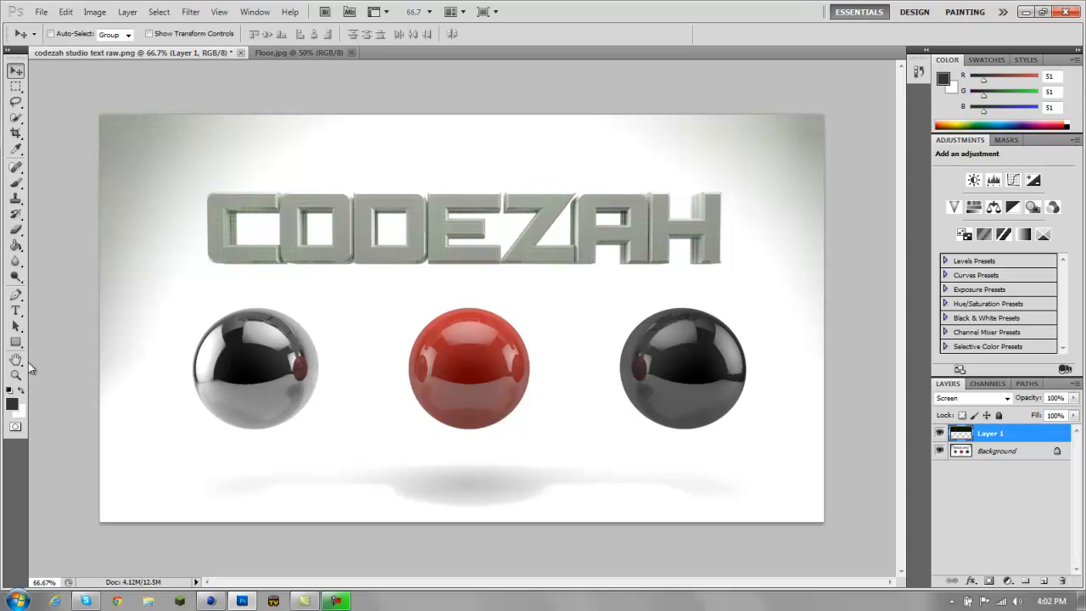
Add the text "Graphic Design" and center it between the CODEZAH lettering and the red sphere.
click(15, 310)
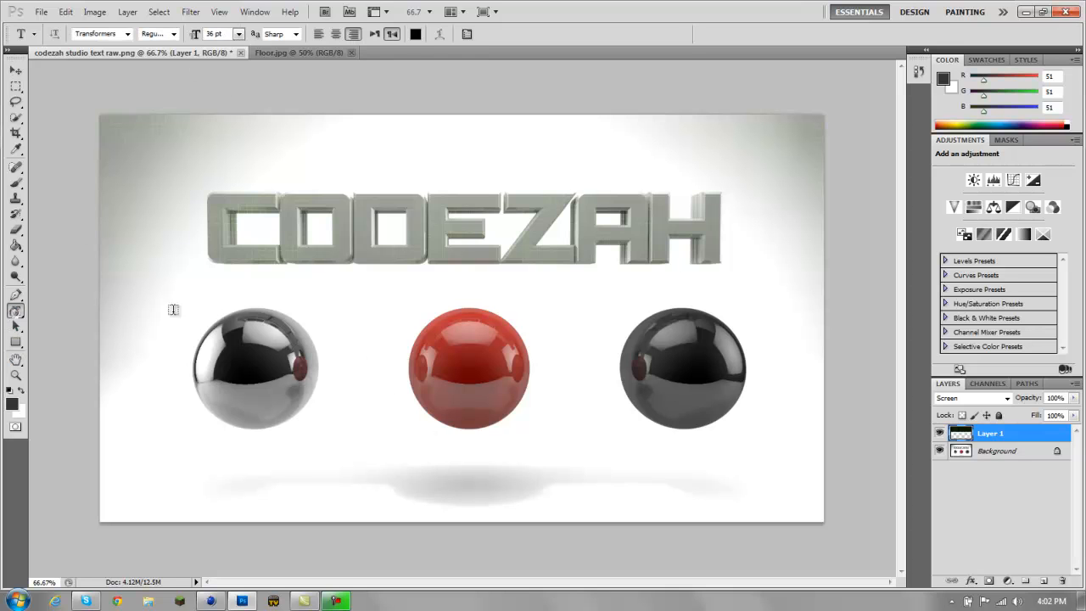
click(379, 293)
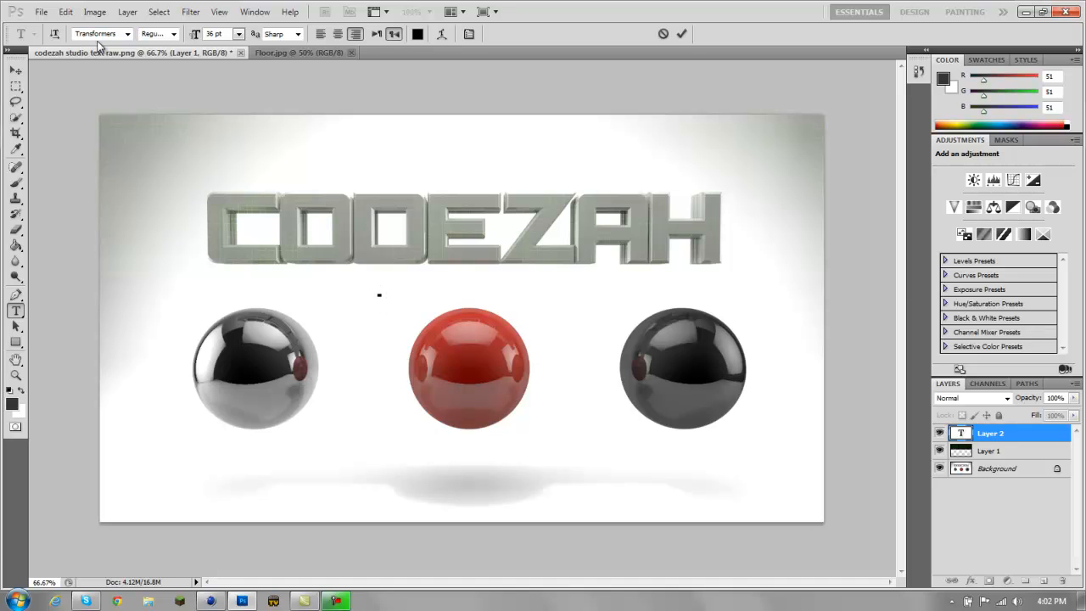
text(GRA)
key(BackSpace)
key(BackSpace)
text(RAP.HIC DES)
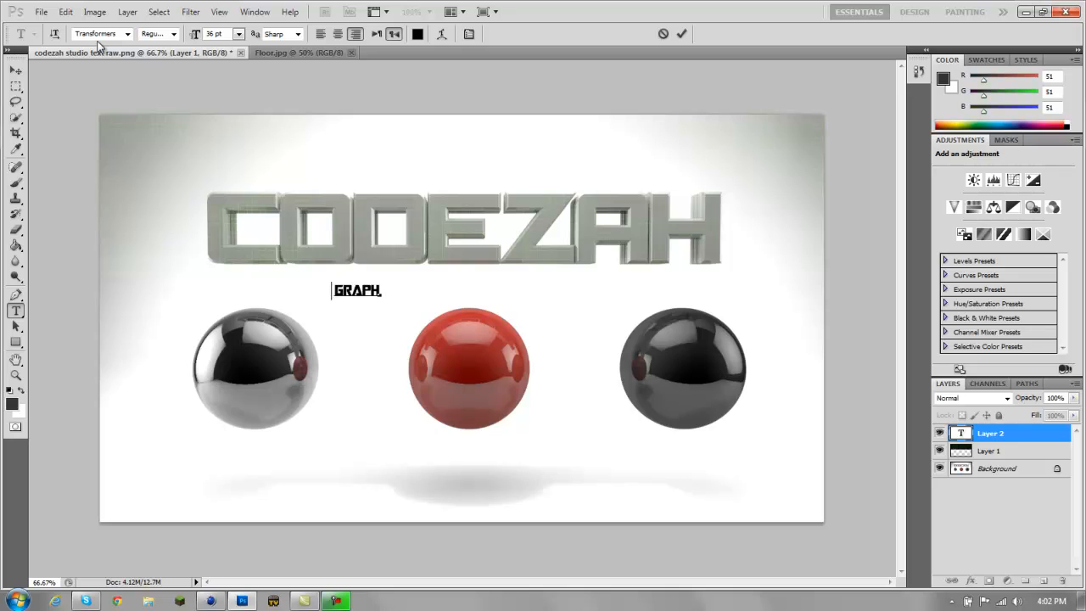
text(IGN)
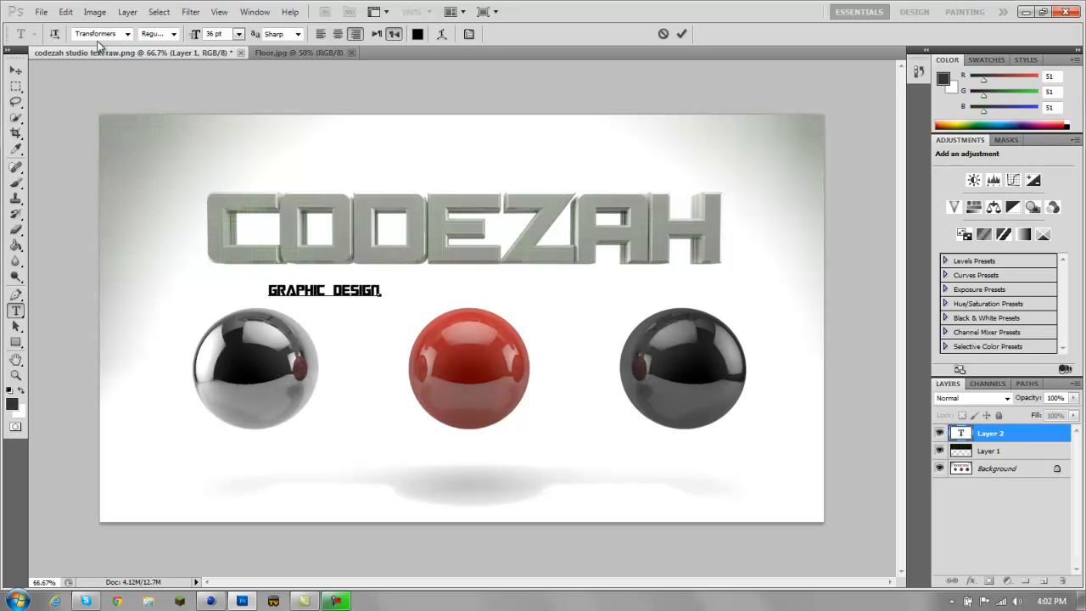
click(15, 70)
drag(333, 301, 479, 293)
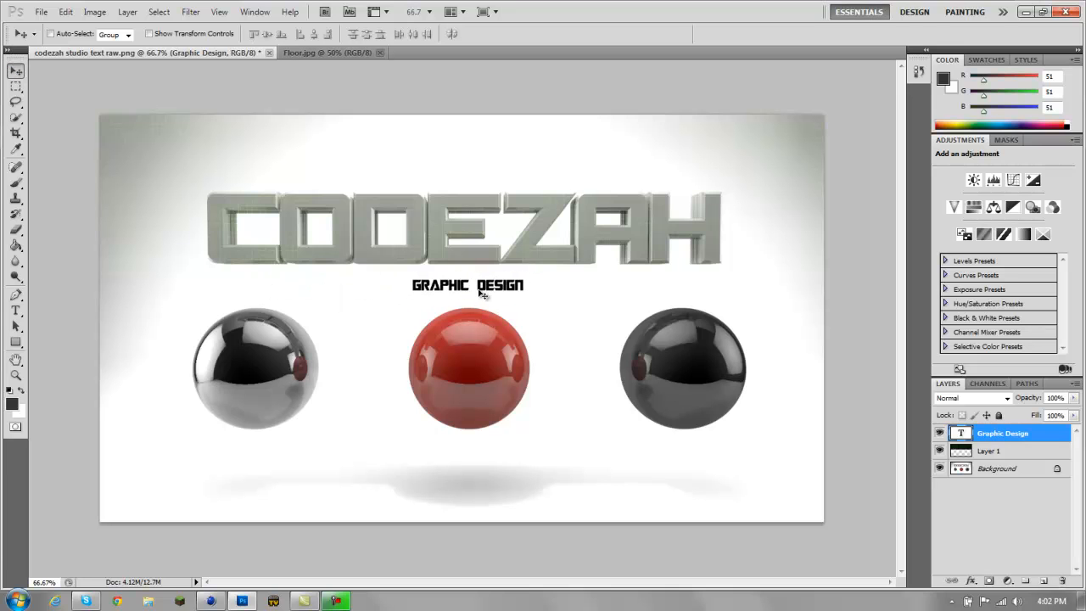
Try PNG as the format for saving the image in the Intros and Graphics folder, and cancel the save.
click(40, 12)
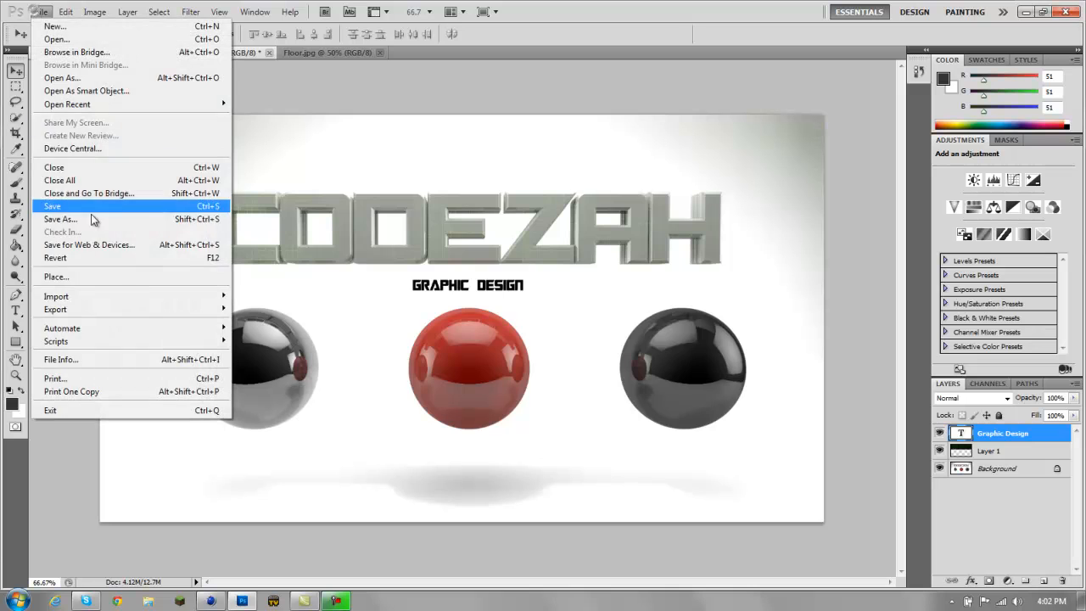
click(90, 216)
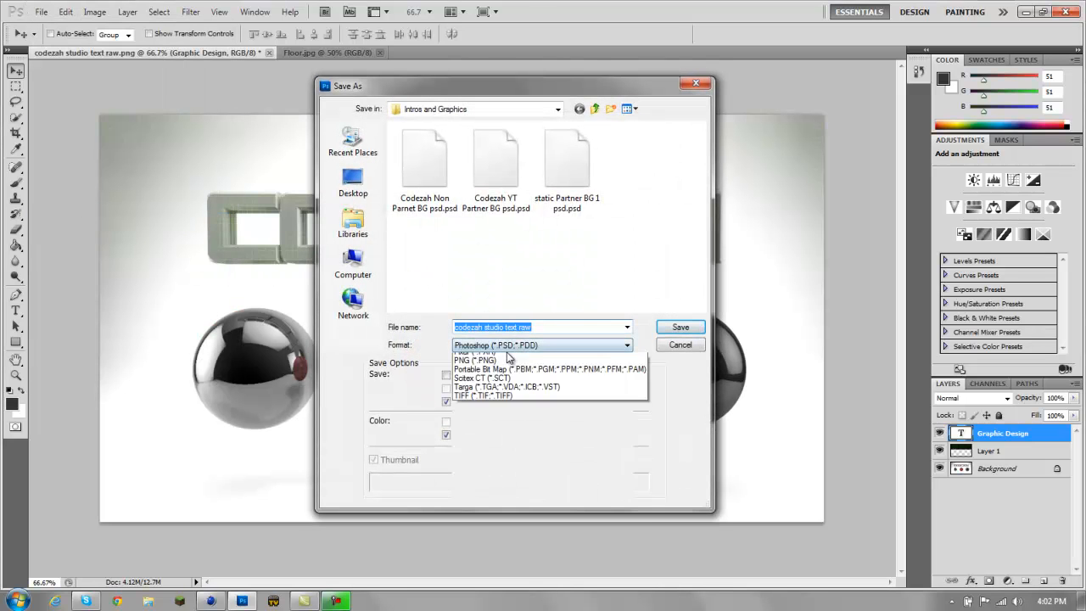
click(509, 345)
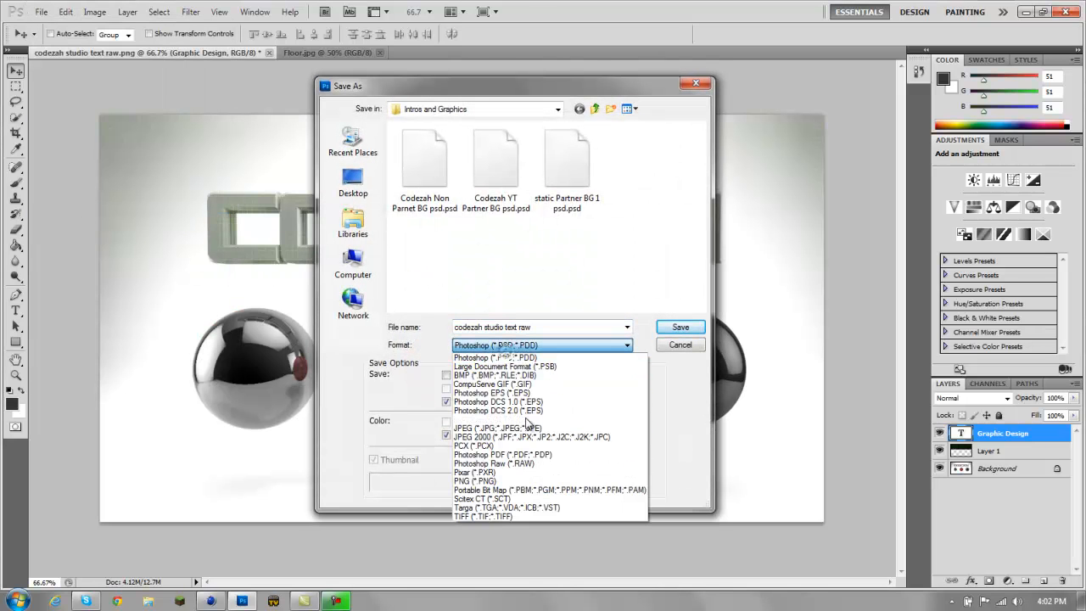
click(522, 482)
click(696, 83)
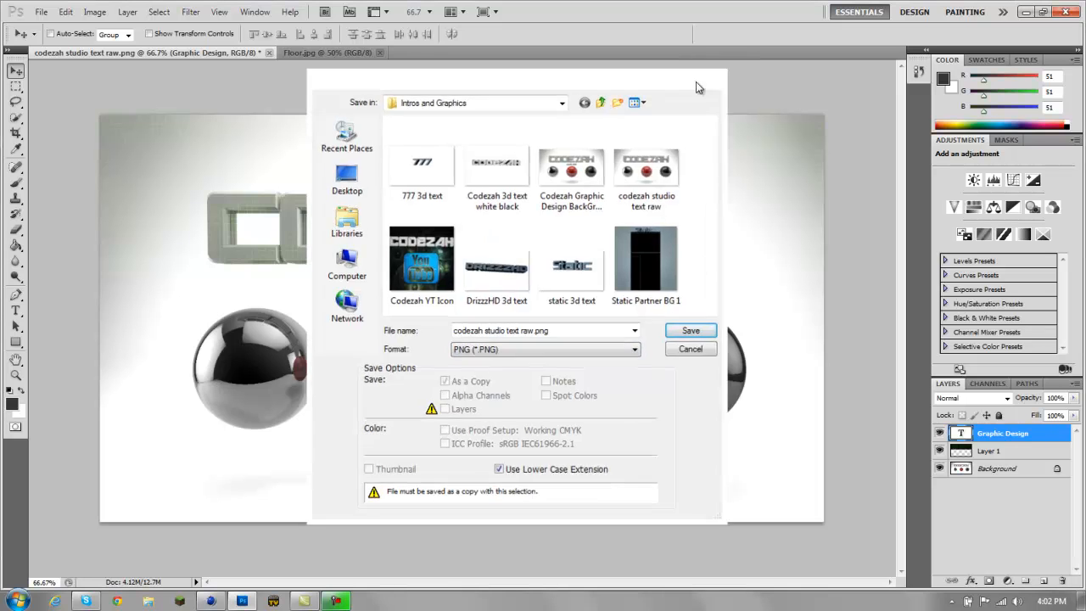